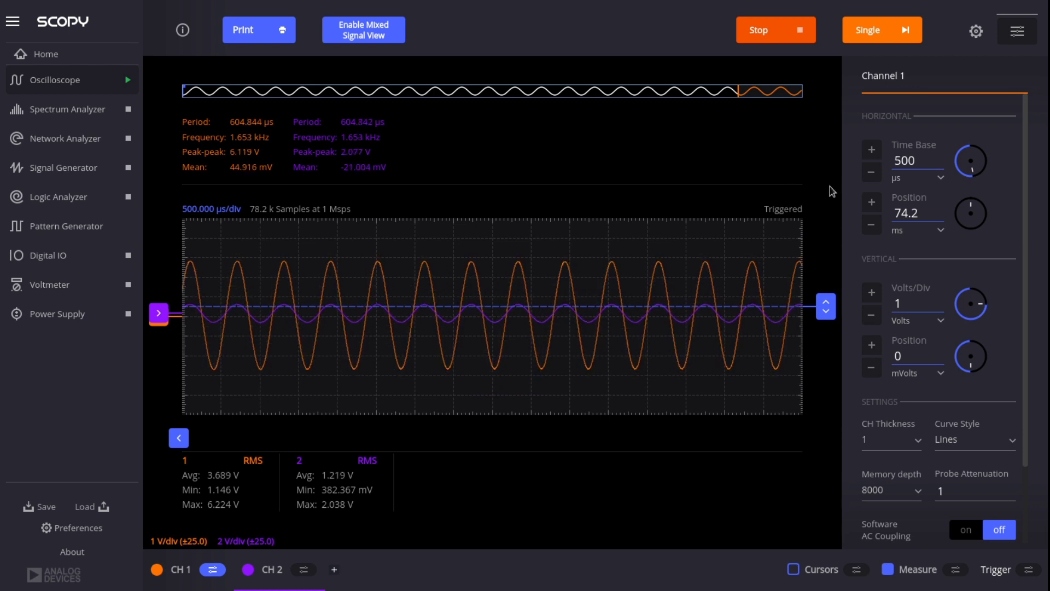
# - Increase the oscilloscope's horizontal time base to 2 ms per division
pyautogui.click(872, 173)
pyautogui.click(873, 152)
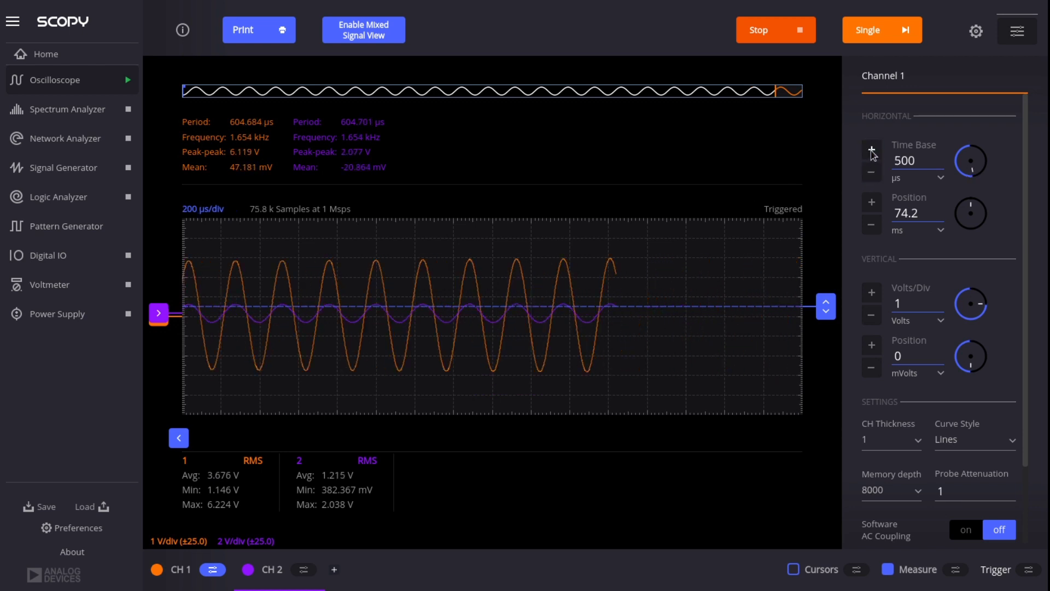
pyautogui.click(874, 154)
pyautogui.click(873, 154)
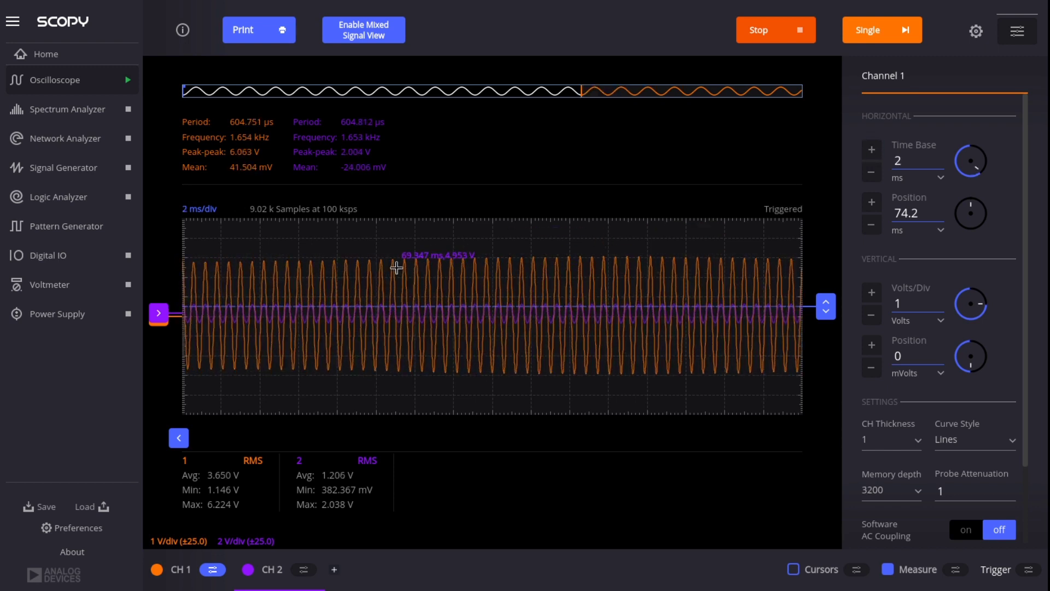
pyautogui.click(867, 155)
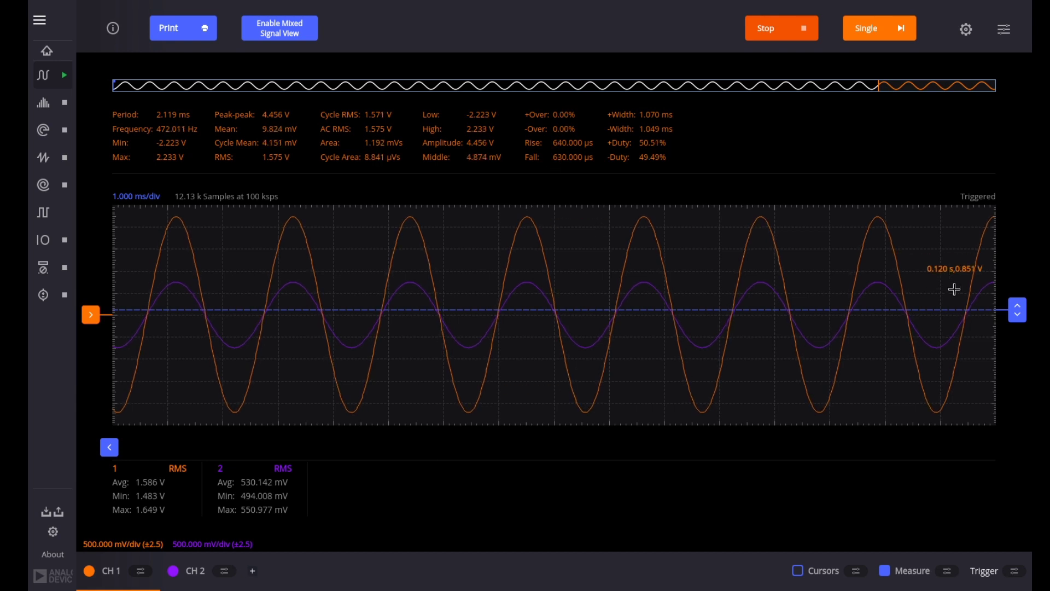
# - Raise the trigger level slightly and check the Channel 1 and Channel 2 settings
pyautogui.moveTo(1017, 310); pyautogui.dragTo(1017, 313)
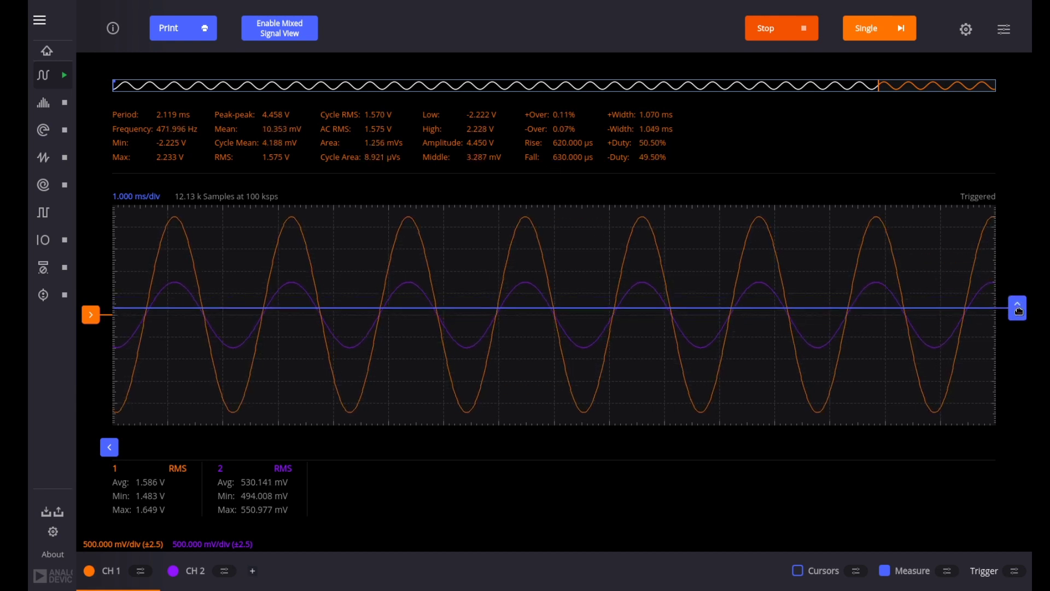
pyautogui.click(140, 571)
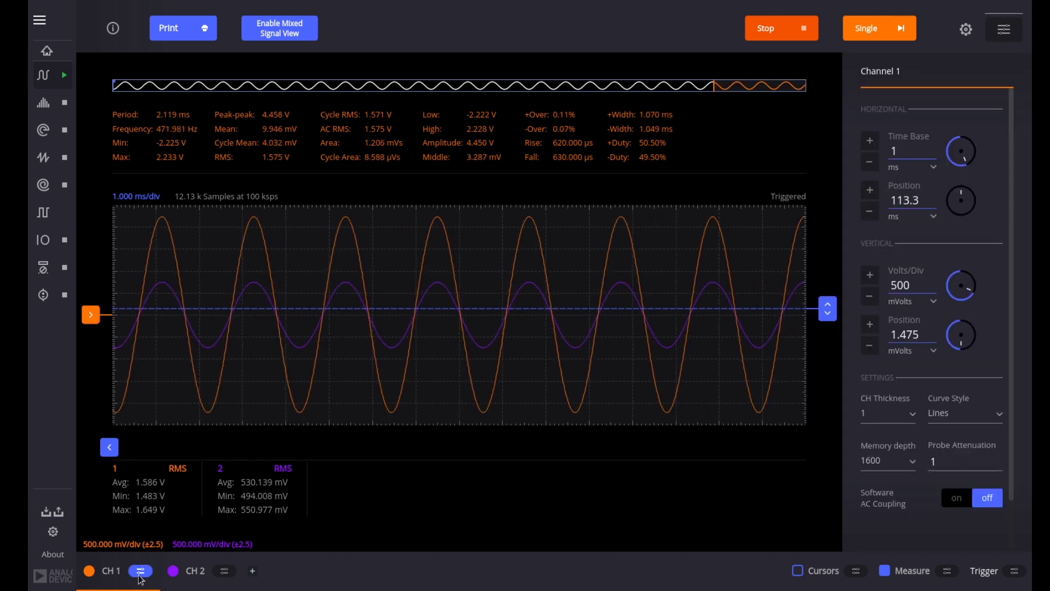
pyautogui.click(228, 572)
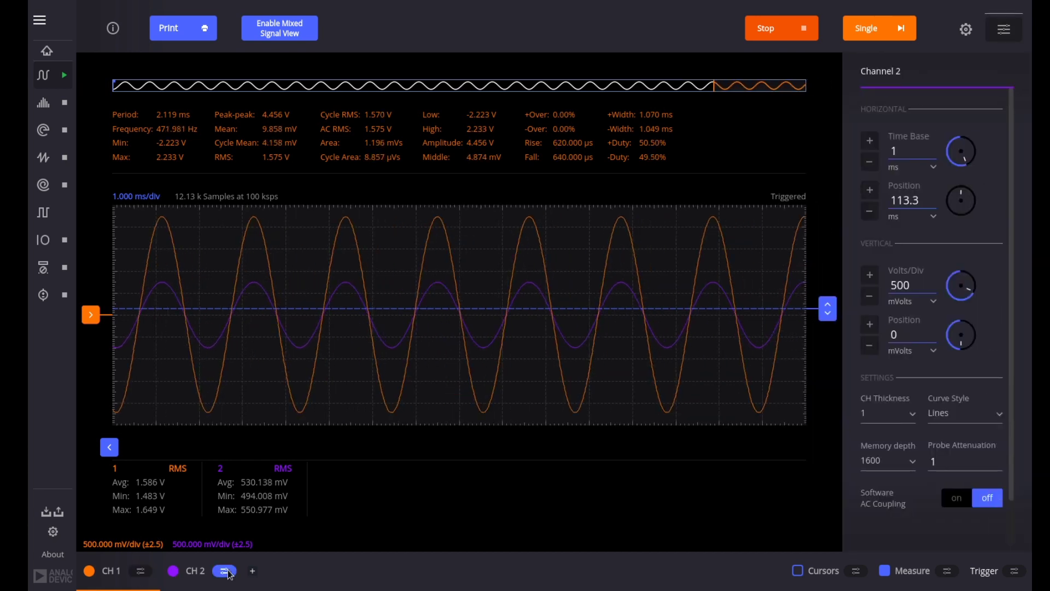
pyautogui.click(229, 572)
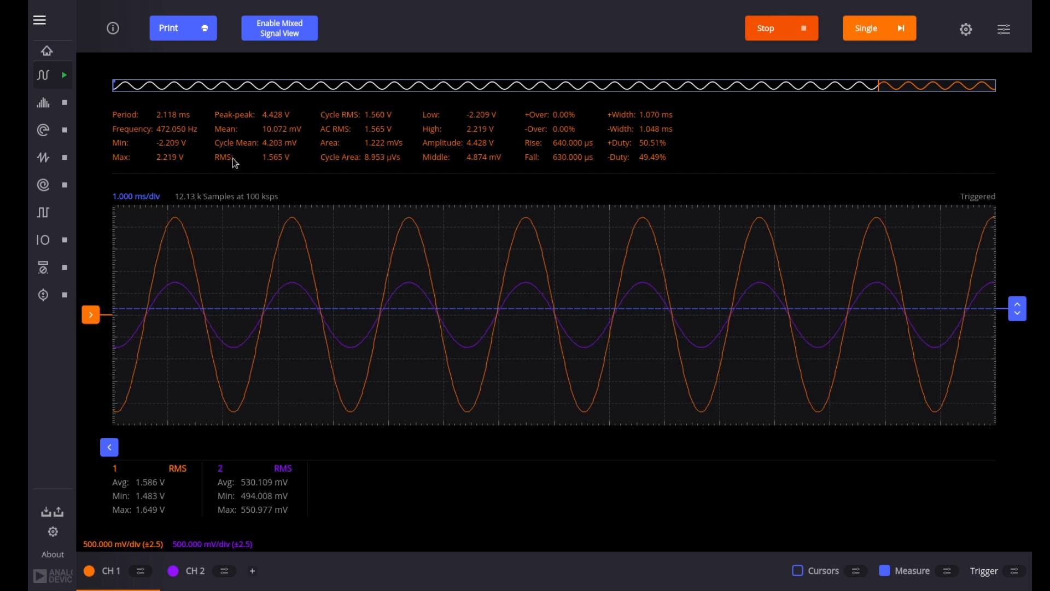
# - Stop the oscilloscope and start the Spectrum Analyzer on channel 1
pyautogui.click(64, 78)
pyautogui.click(47, 111)
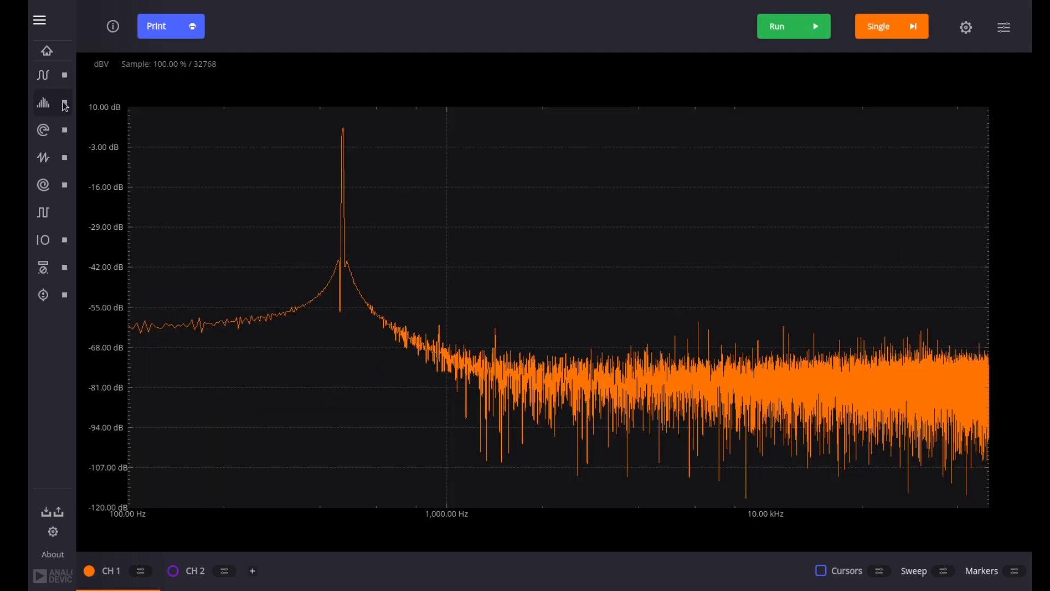
pyautogui.click(65, 105)
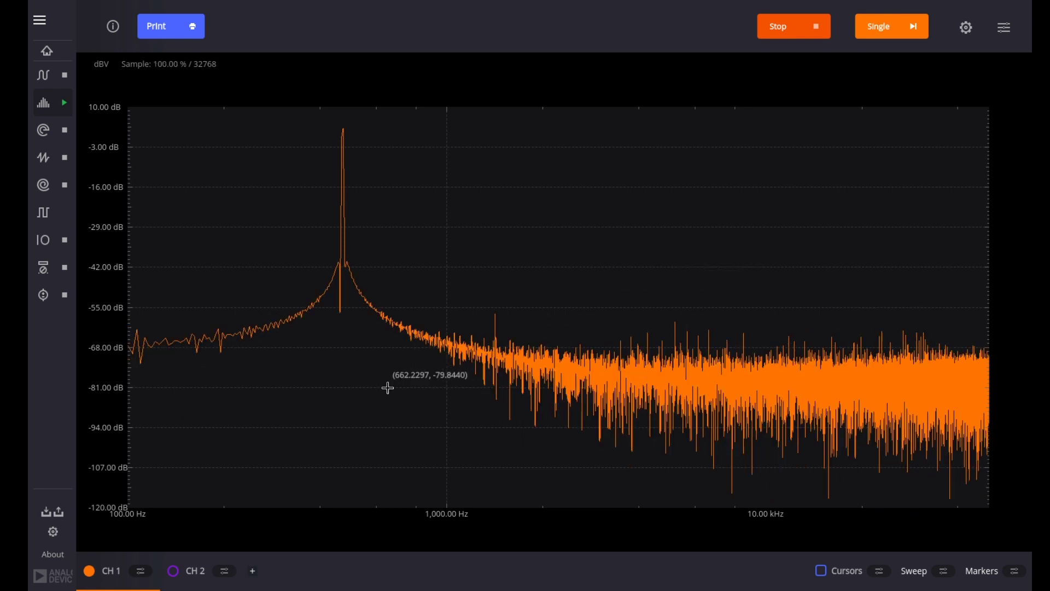
# - Enable the cursors on the spectrum plot and check the sweep and cursor settings
pyautogui.click(826, 573)
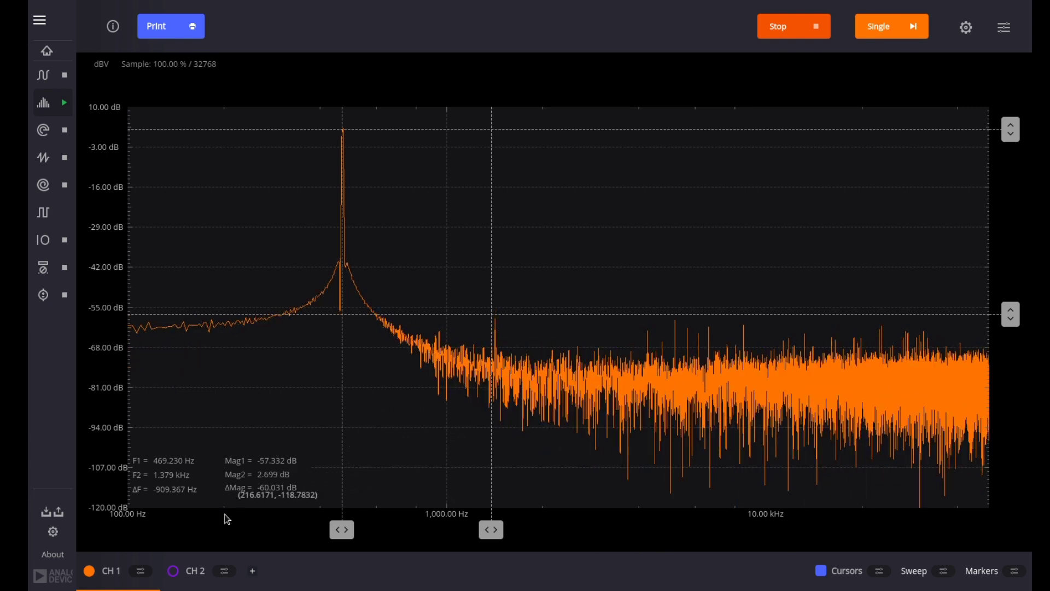
pyautogui.click(945, 571)
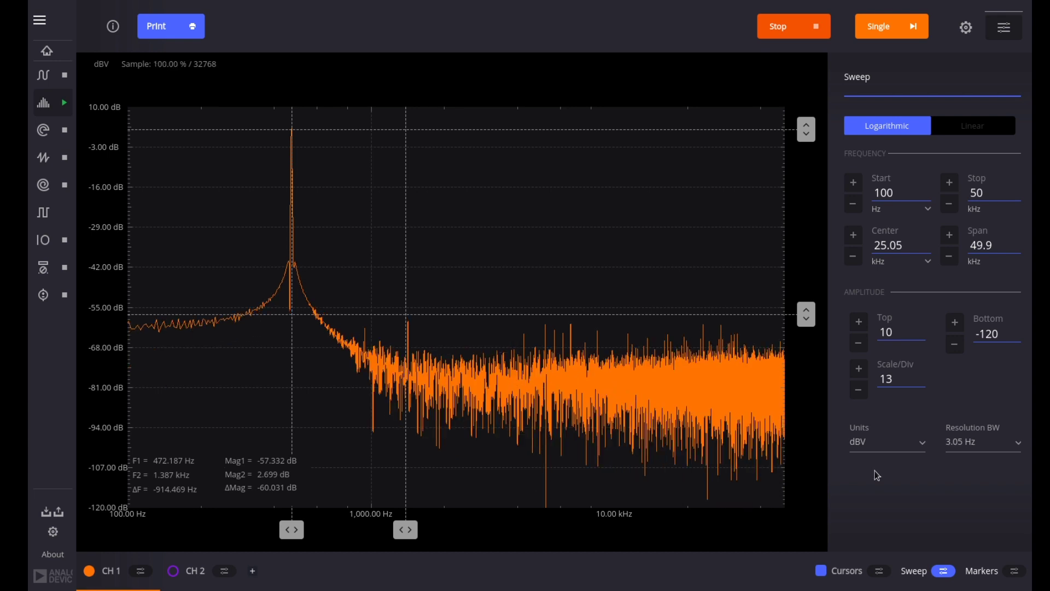
pyautogui.click(823, 572)
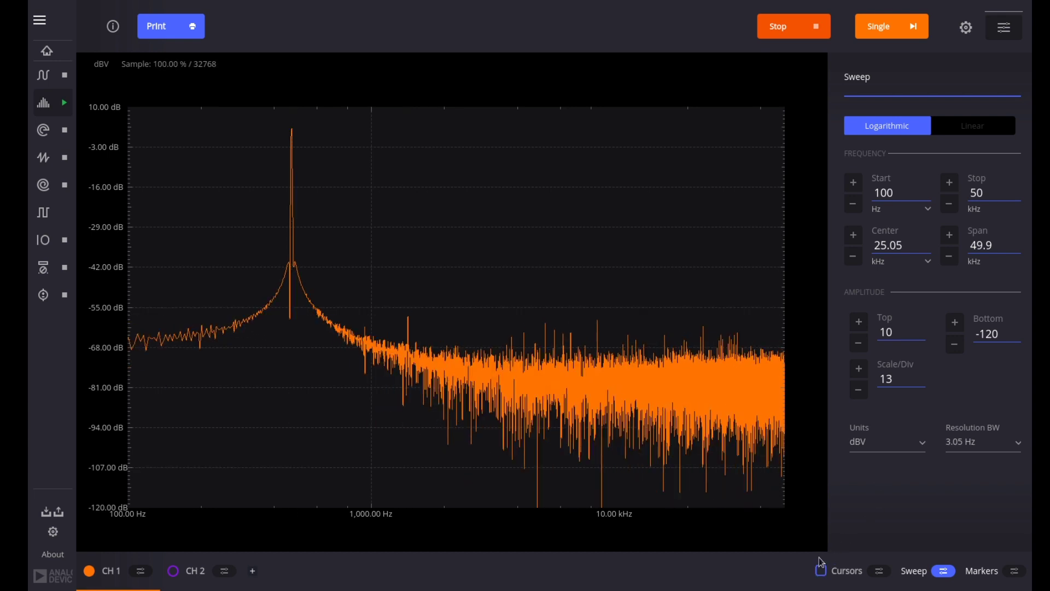
pyautogui.click(822, 571)
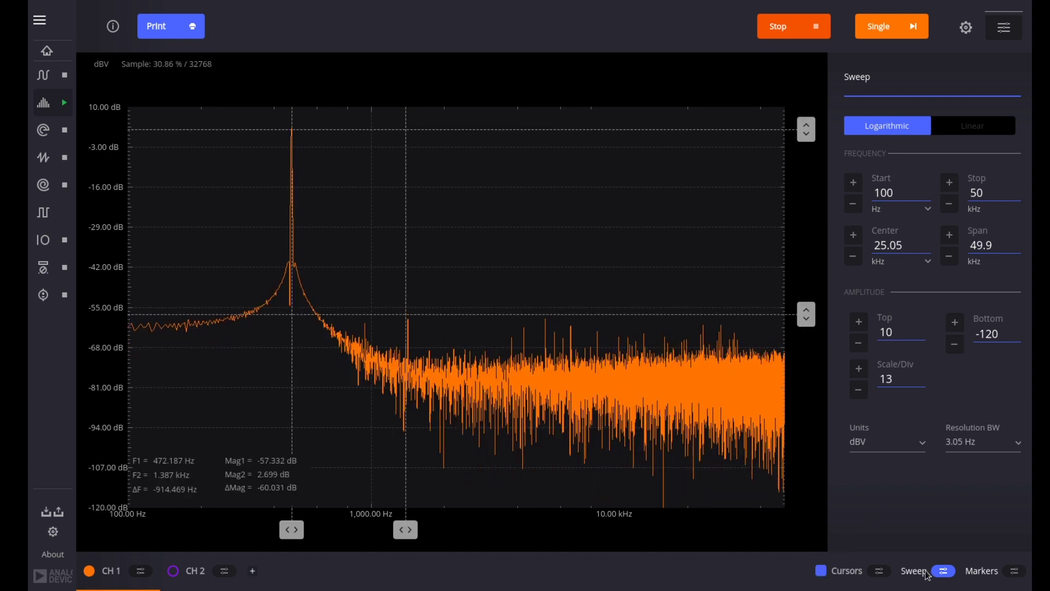
pyautogui.click(878, 571)
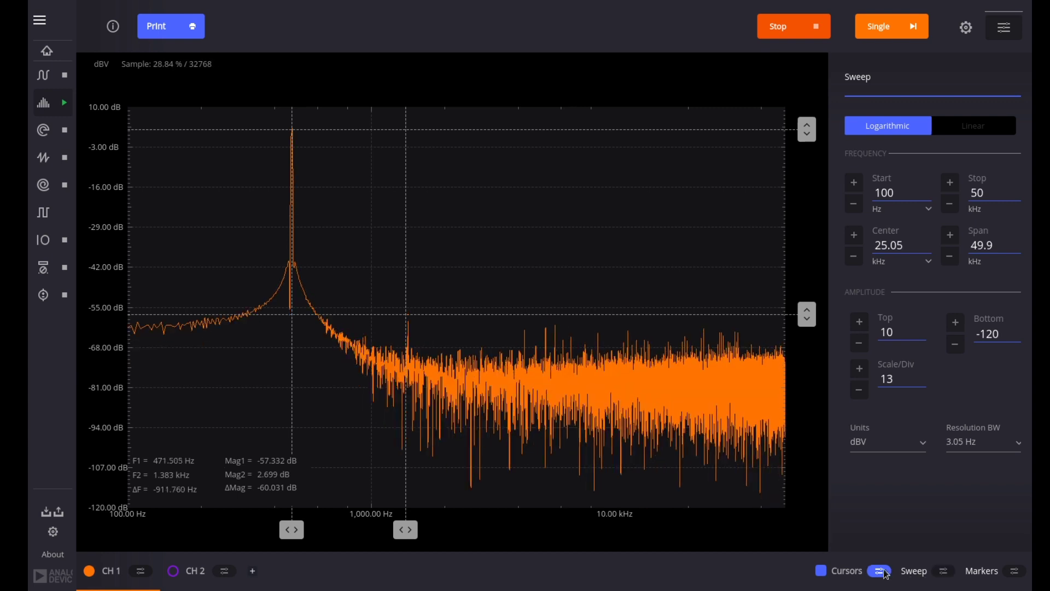
pyautogui.click(882, 572)
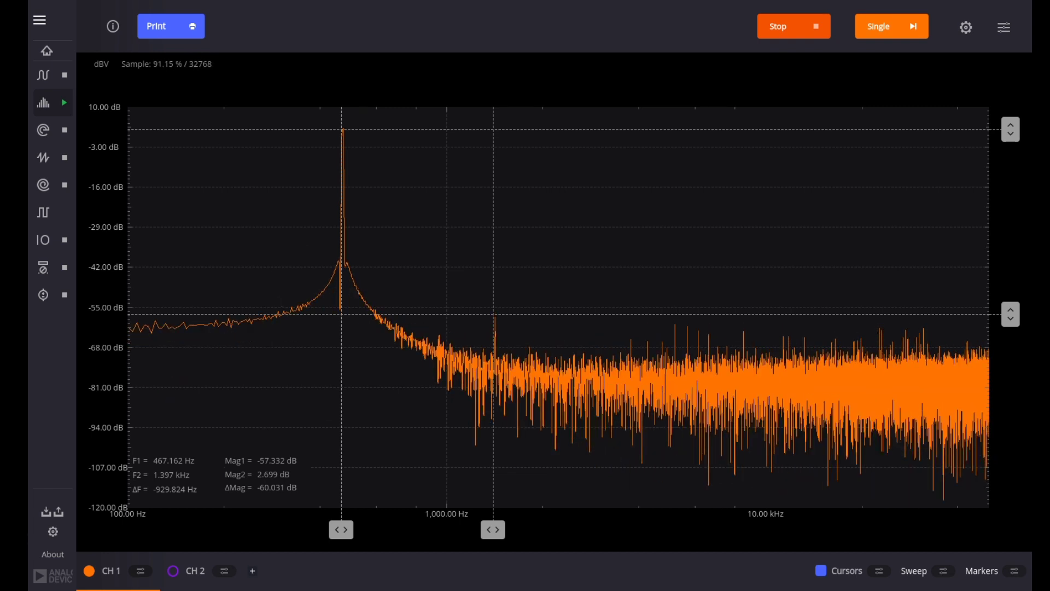
# - Stop the Spectrum Analyzer and restart the Oscilloscope
pyautogui.click(64, 102)
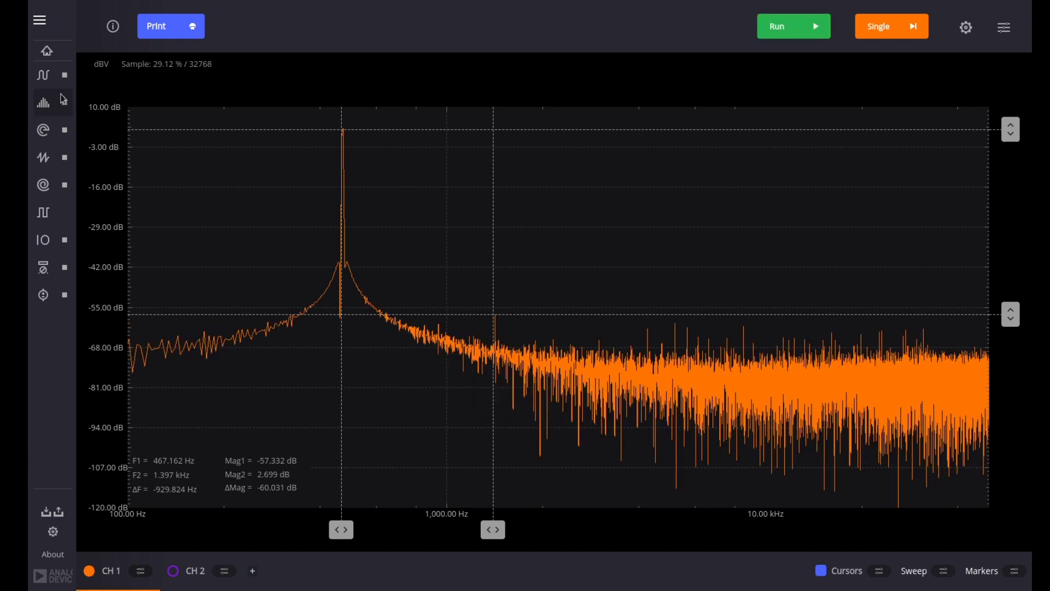
pyautogui.click(44, 77)
pyautogui.click(65, 78)
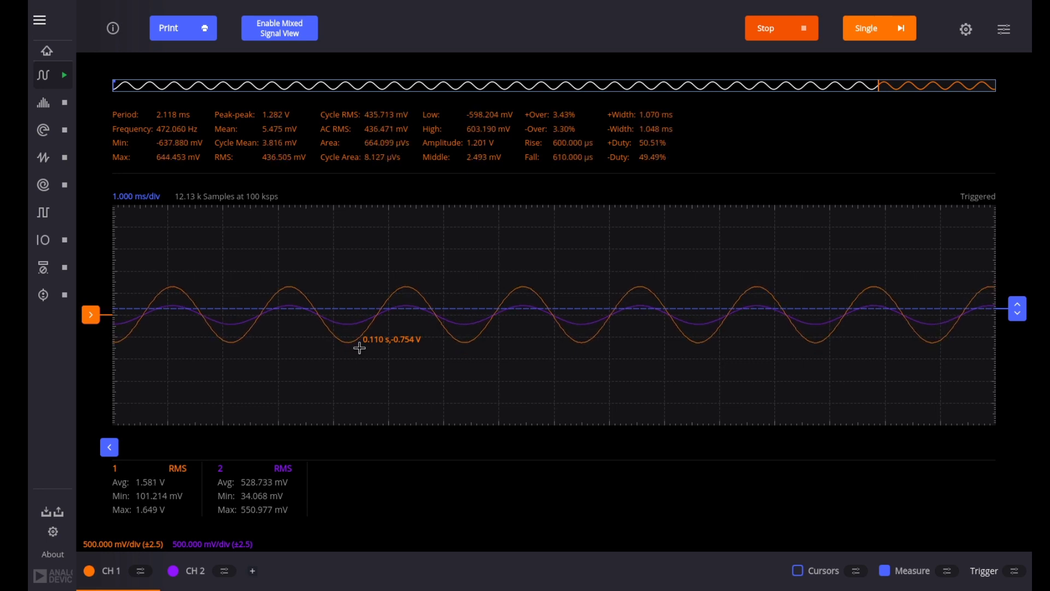
# - Set the vertical scale of Channel 1 to 2 volts per division
pyautogui.click(141, 571)
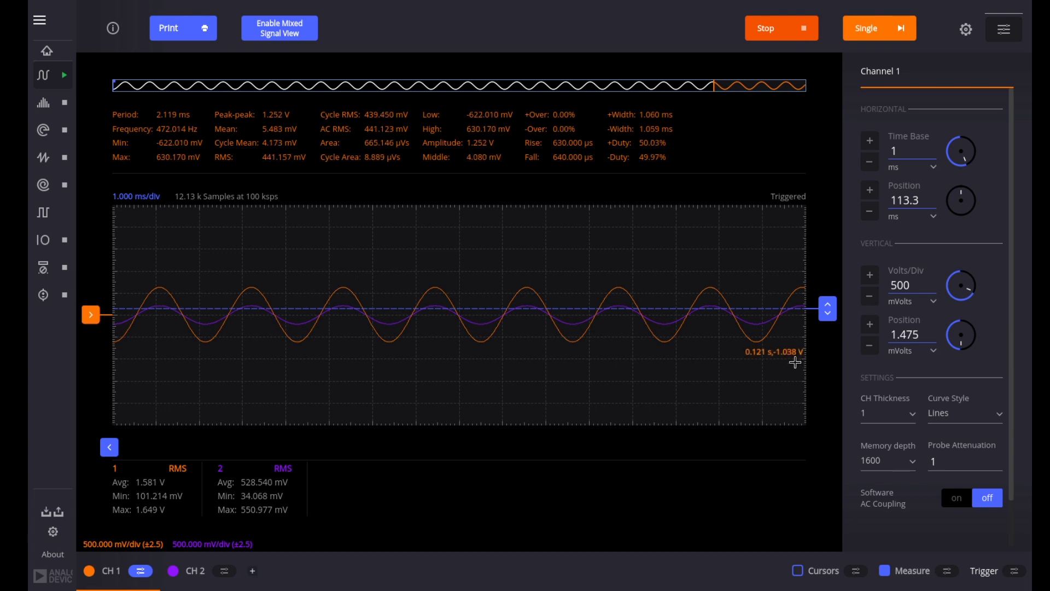
pyautogui.click(871, 300)
pyautogui.click(870, 276)
pyautogui.click(870, 275)
pyautogui.click(870, 276)
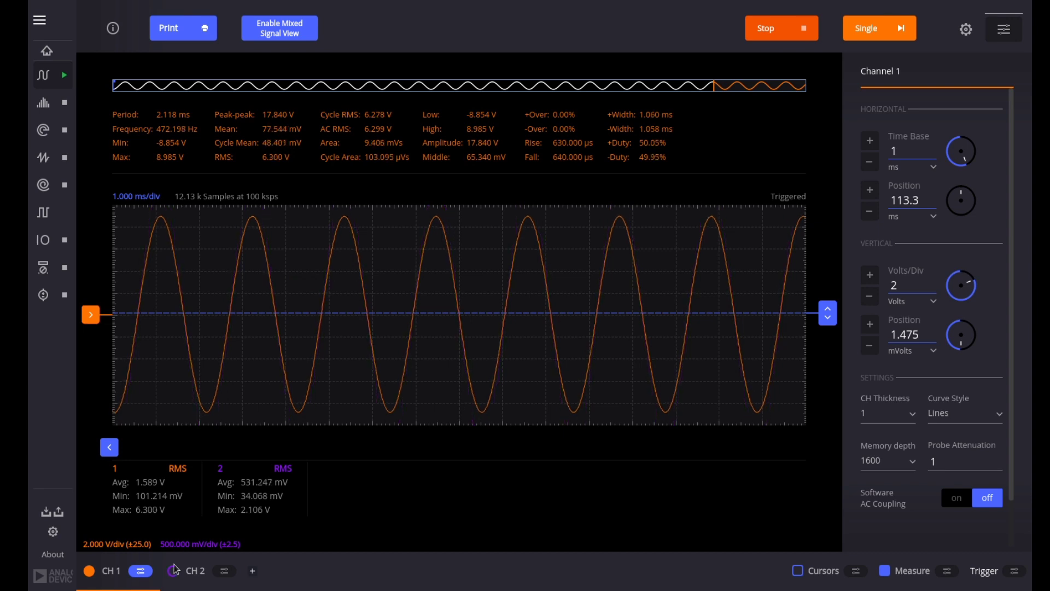
# - Turn on Channel 2, set its vertical scale to 2 volts per division, and return to the Channel 1 settings
pyautogui.click(177, 572)
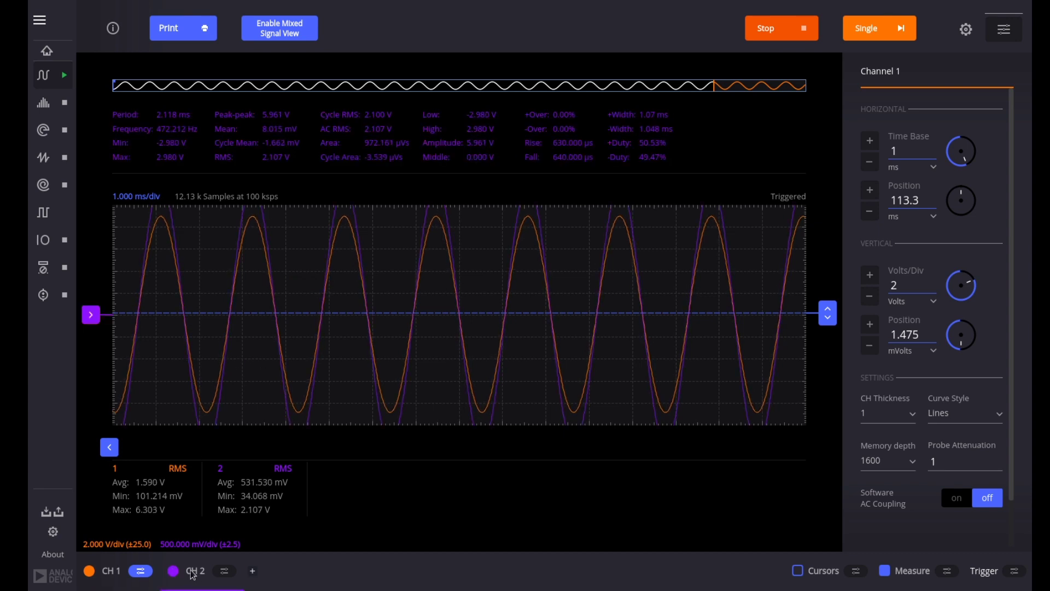
pyautogui.click(224, 570)
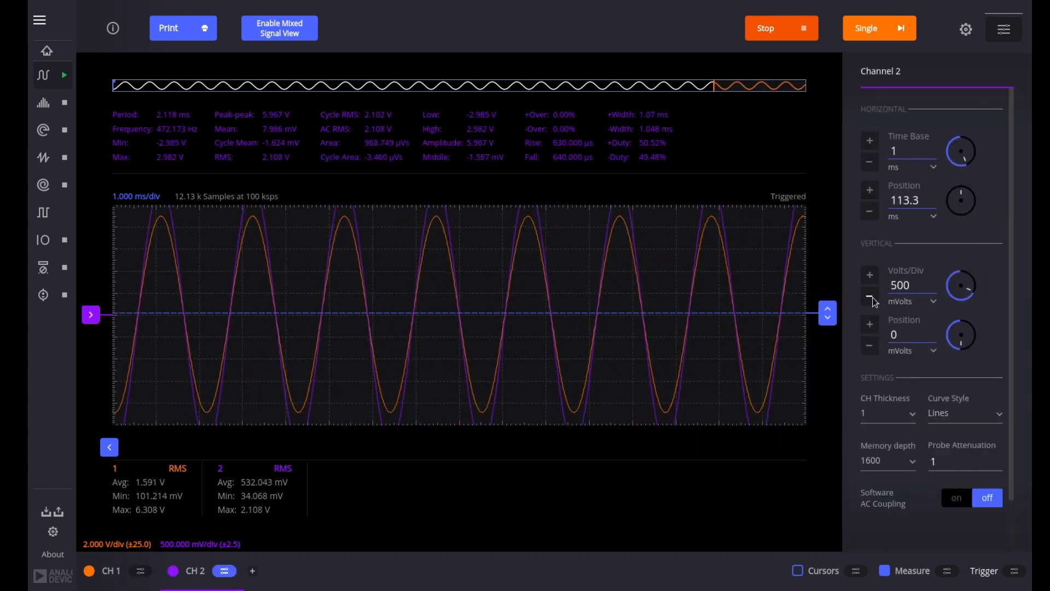
pyautogui.click(871, 276)
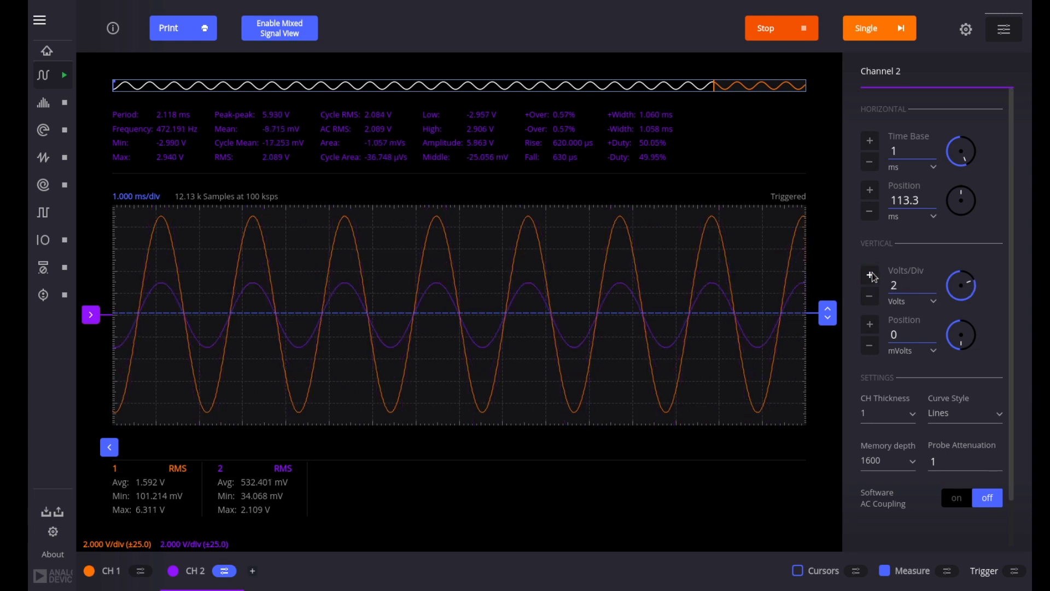
pyautogui.click(872, 276)
pyautogui.click(140, 571)
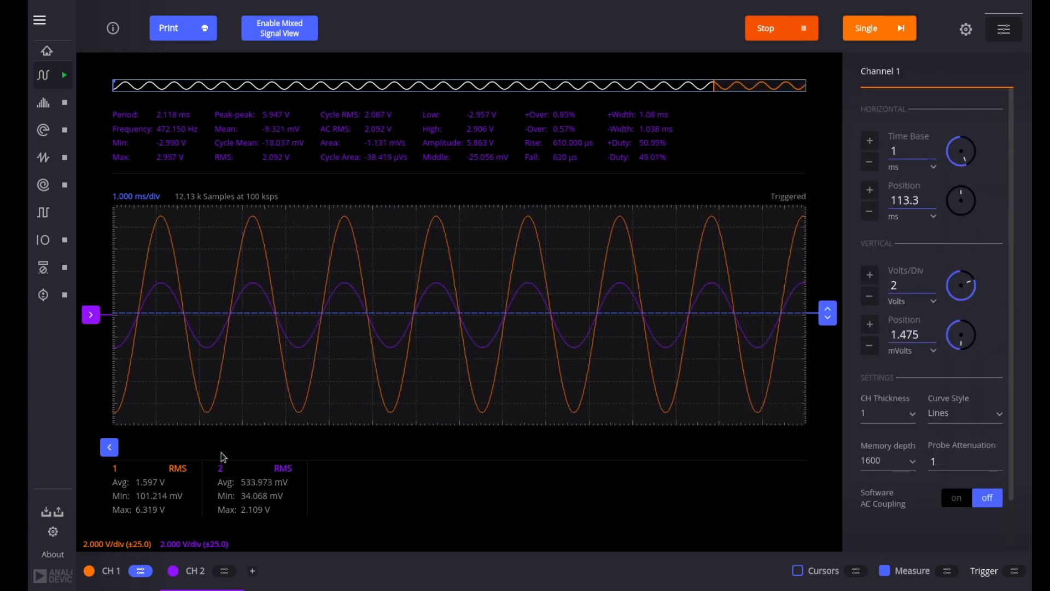
pyautogui.click(92, 573)
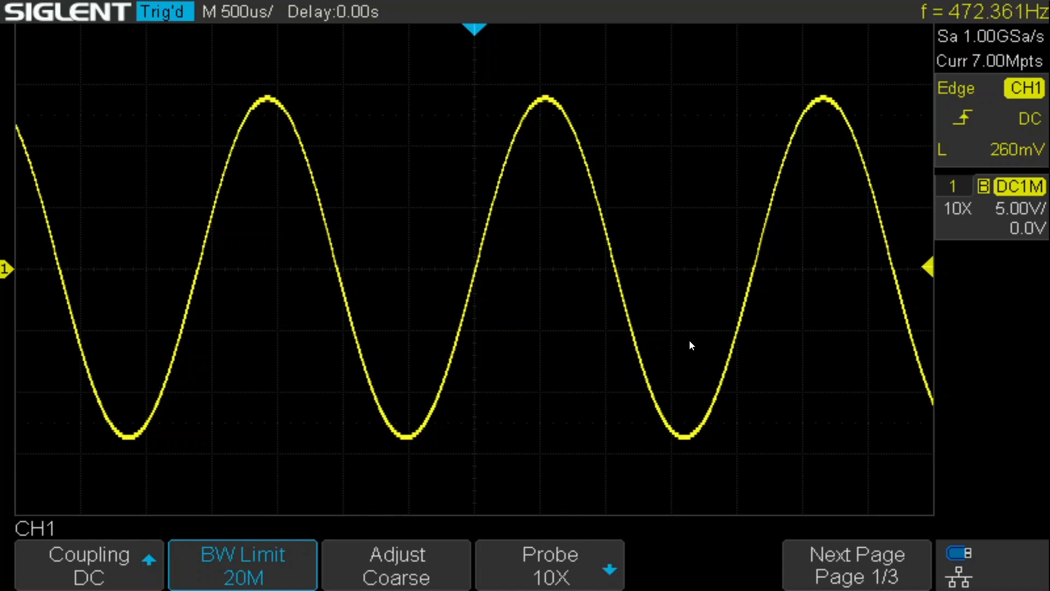
# - Switch to the Siglent oscilloscope and display all measurements and RMS statistics for CH1
pyautogui.press('m')
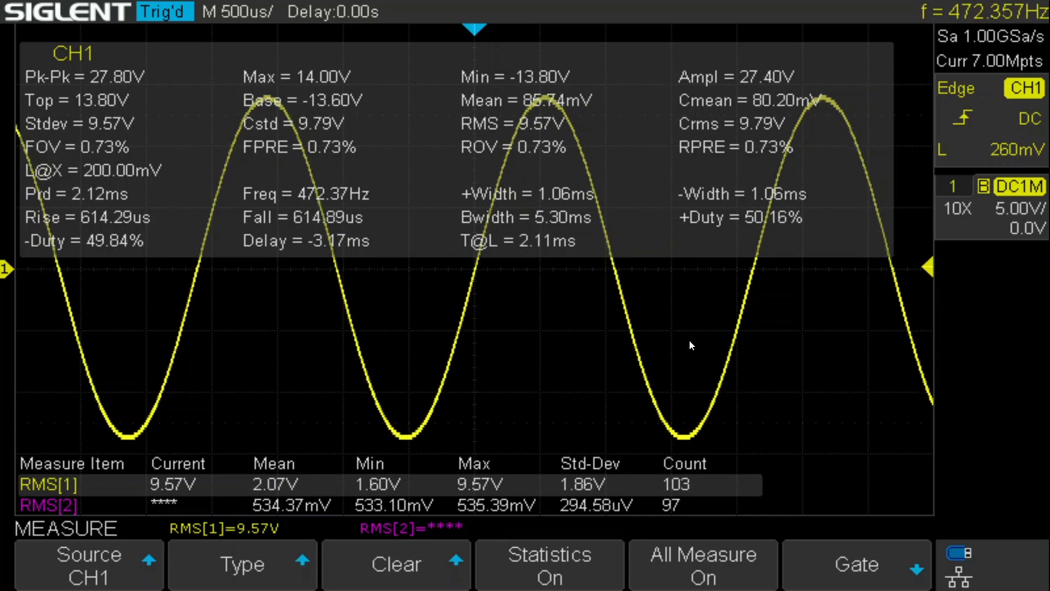
pyautogui.press('m')
# - Set the Siglent oscilloscope's horizontal time base to 2.00 ms per division
pyautogui.scroll(-5, 689, 339)
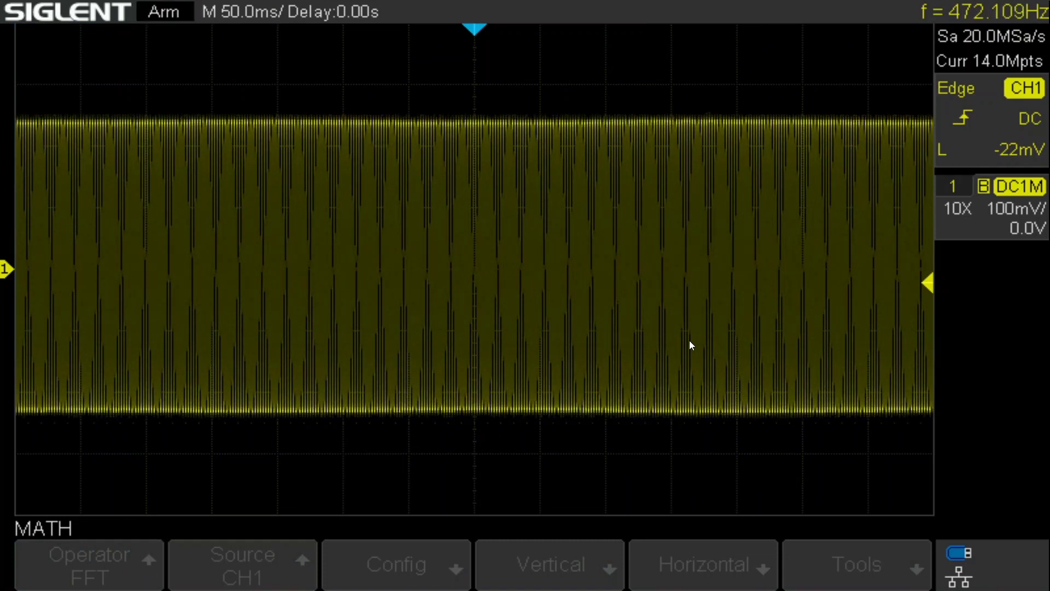
pyautogui.scroll(3, 689, 345)
pyautogui.scroll(1, 690, 341)
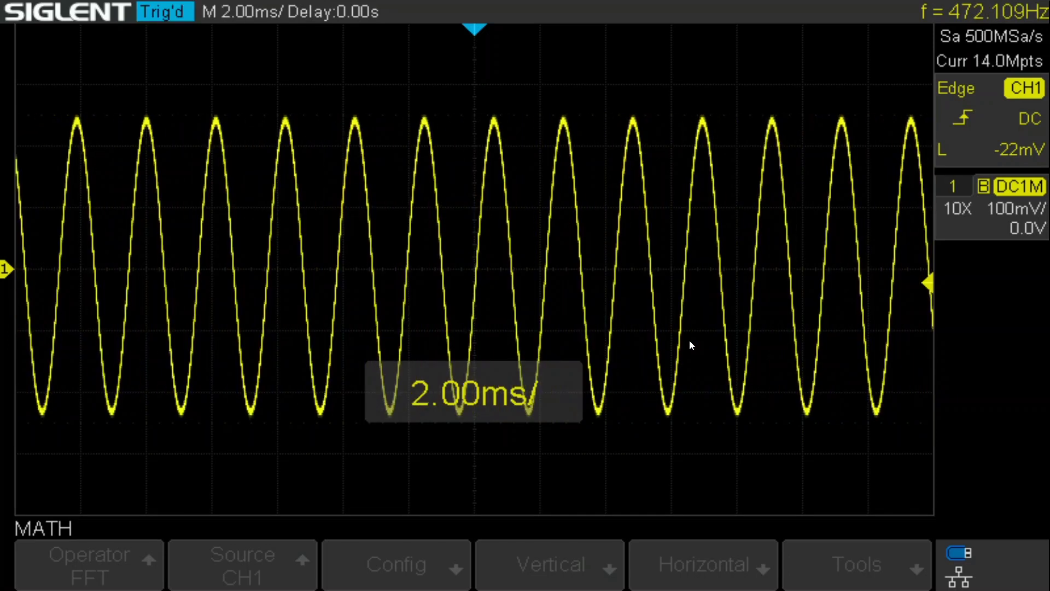